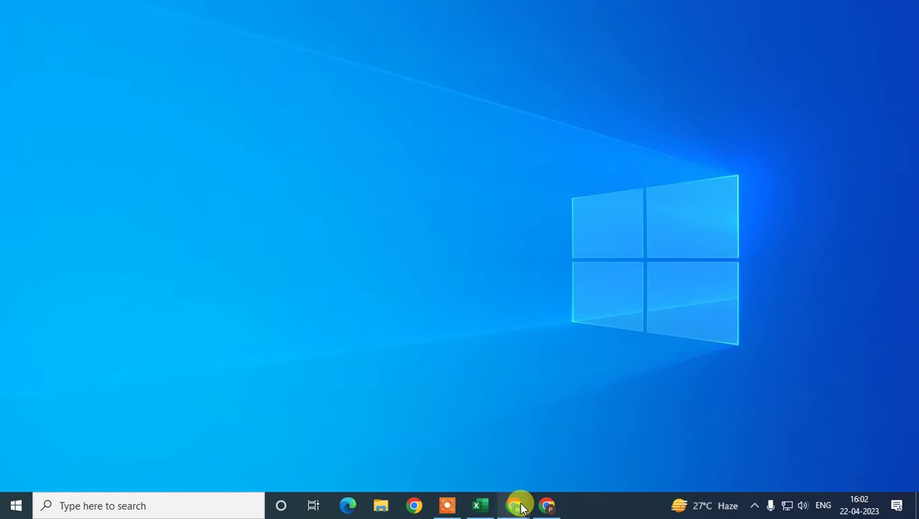
Bring Chrome forward, replace the old tab with one reloaded Google New Tab, and close the main menu unused
{"action": "left_click", "coordinate": [466, 476]}
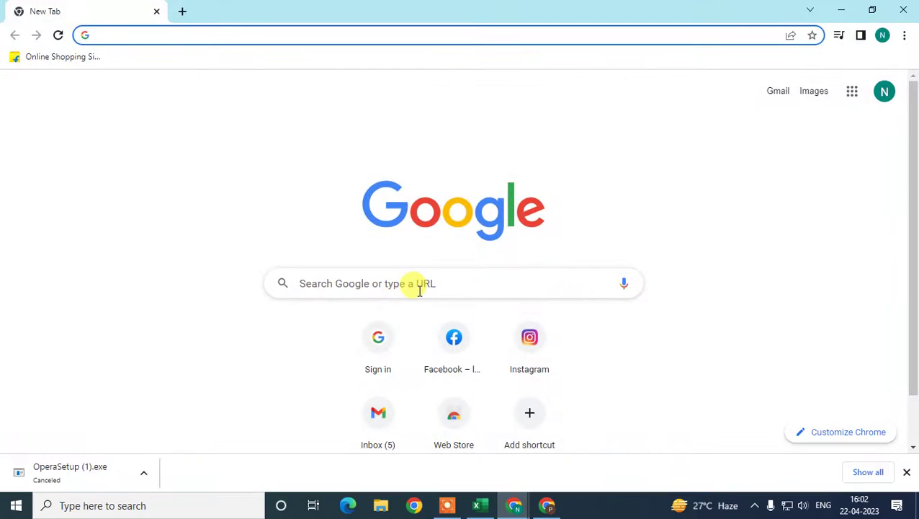
{"action": "left_click", "coordinate": [180, 11]}
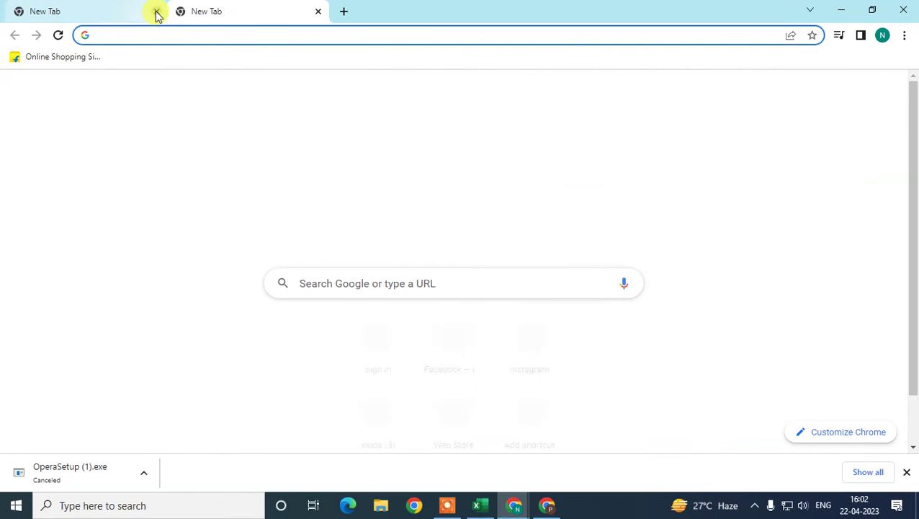
{"action": "left_click", "coordinate": [156, 11]}
{"action": "left_click", "coordinate": [58, 34]}
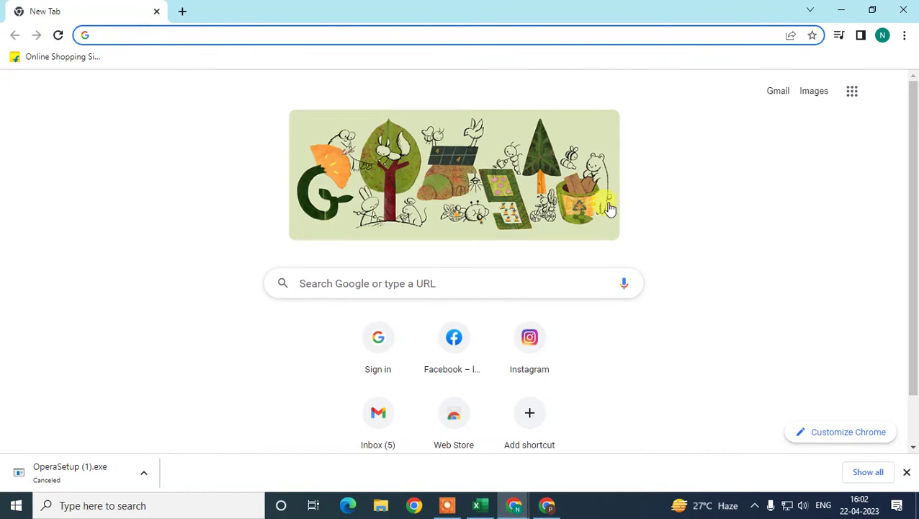
{"action": "left_click", "coordinate": [904, 36]}
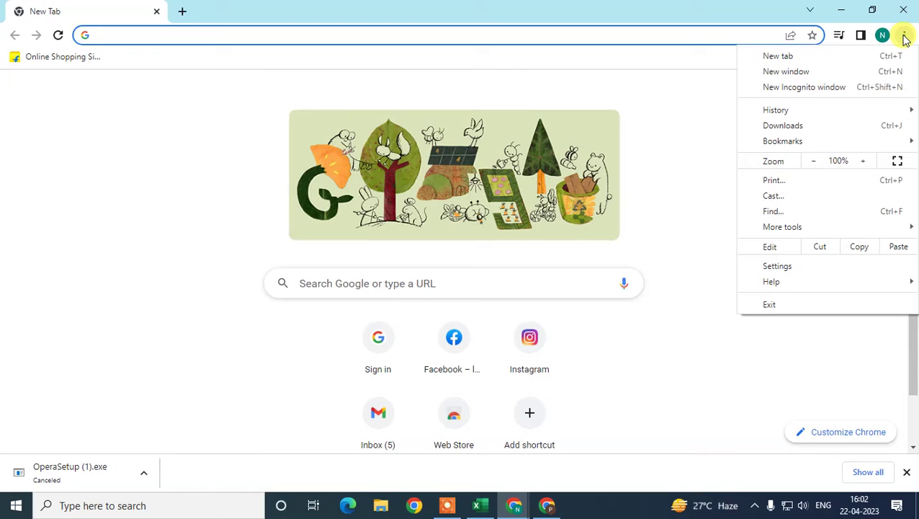
{"action": "mouse_move", "coordinate": [796, 286]}
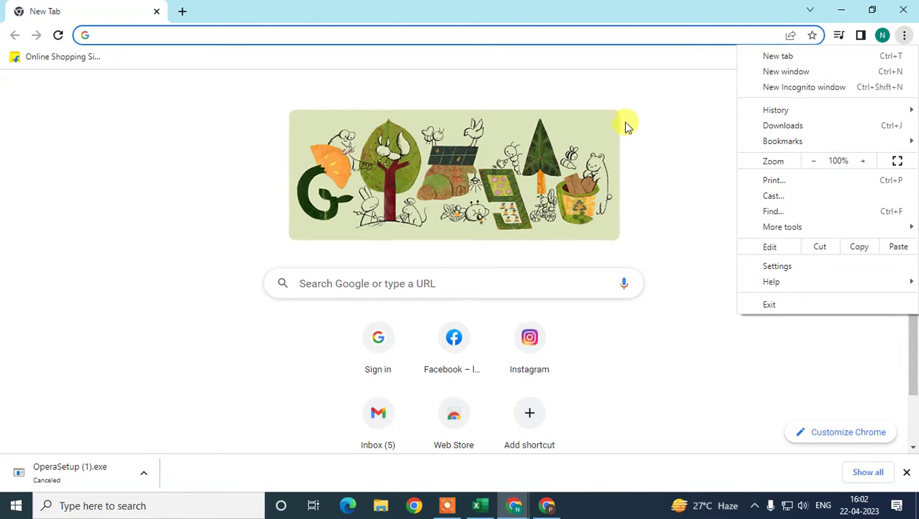
{"action": "left_click", "coordinate": [674, 108]}
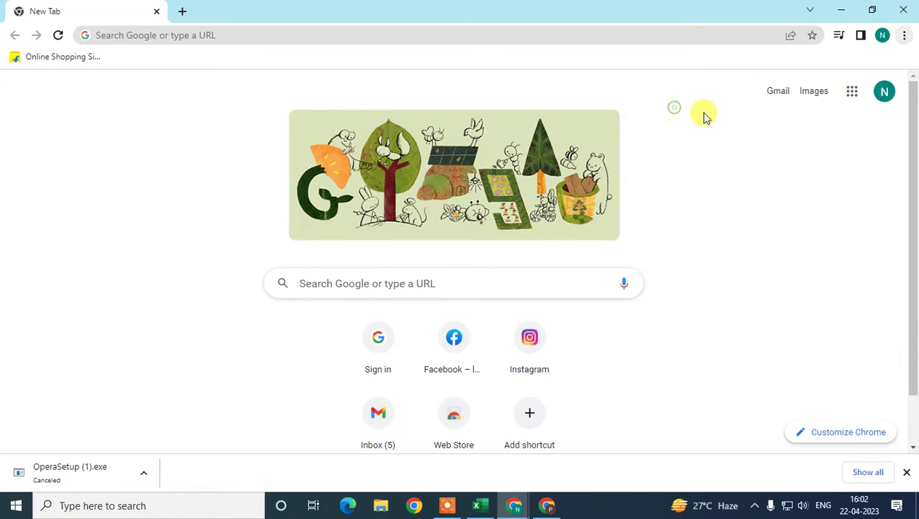
Check About Google Chrome reports version 112.0.5615.138 up to date, then keep only a New Tab
{"action": "left_click", "coordinate": [904, 34]}
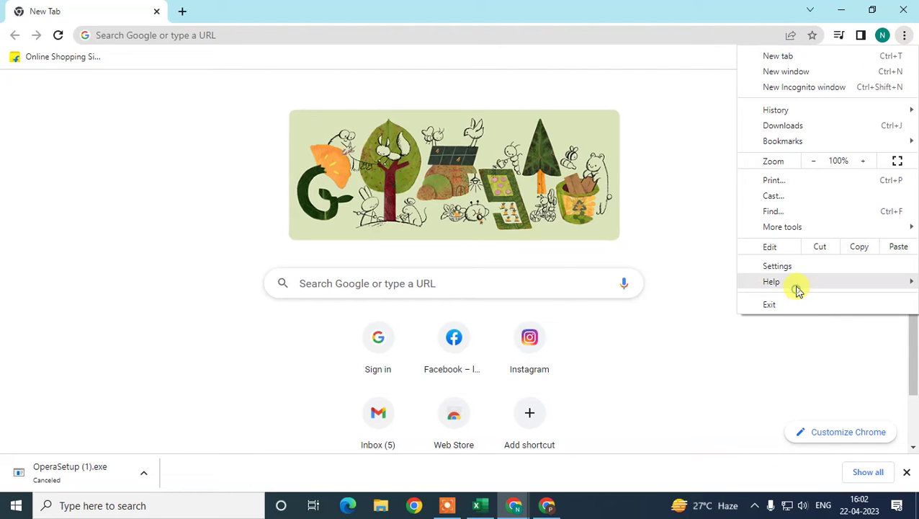
{"action": "left_click", "coordinate": [681, 283]}
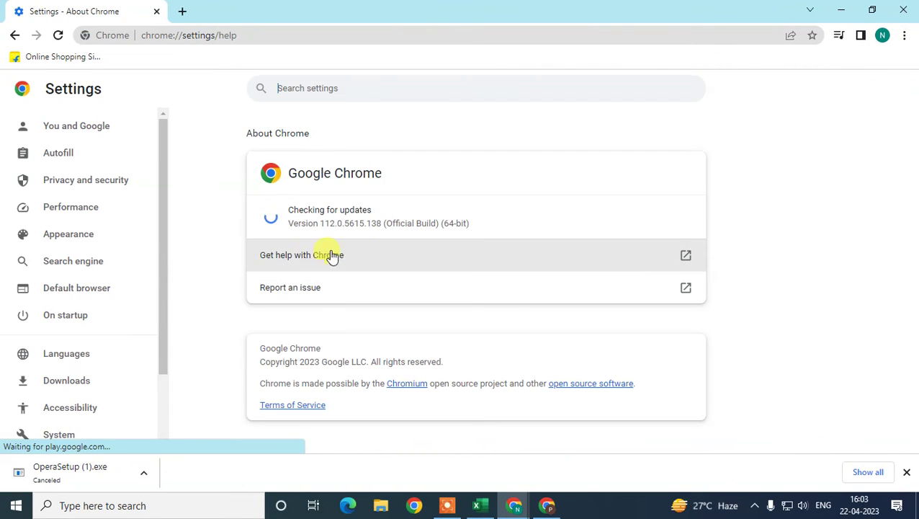
{"action": "left_click_drag", "start_coordinate": [279, 215], "coordinate": [371, 214]}
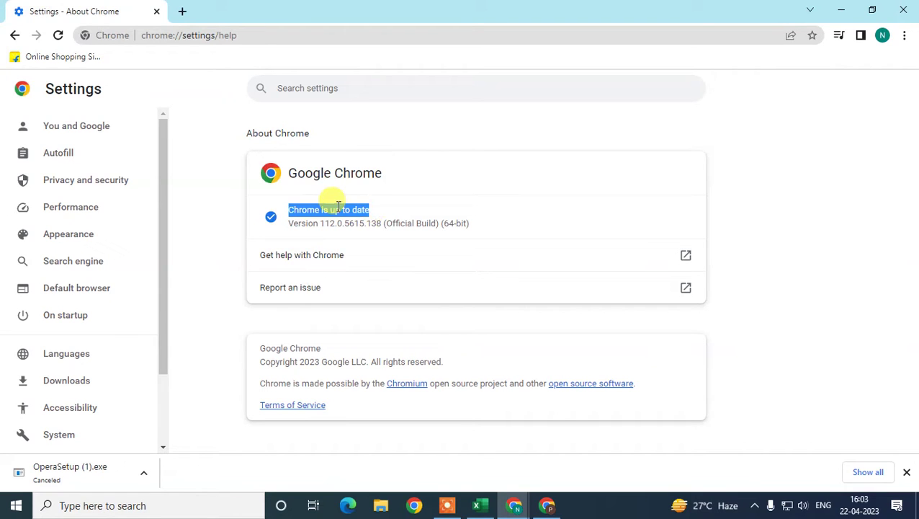
{"action": "left_click", "coordinate": [286, 216]}
{"action": "left_click_drag", "start_coordinate": [292, 209], "coordinate": [375, 209]}
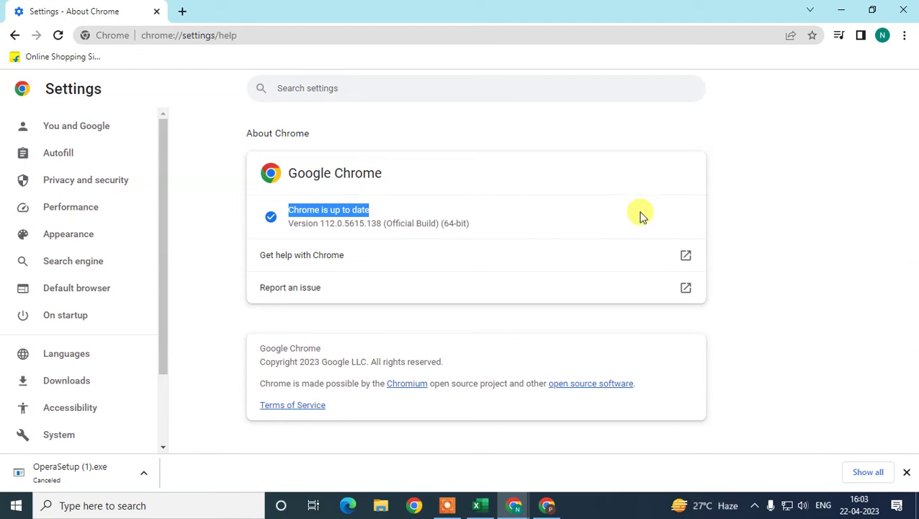
{"action": "left_click", "coordinate": [182, 11]}
{"action": "left_click", "coordinate": [156, 11]}
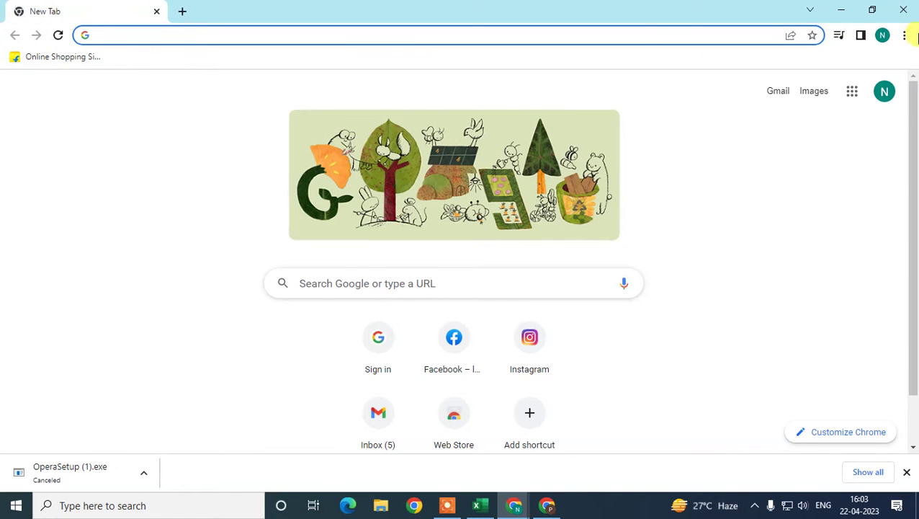
Close the Google account popup and dismiss the downloads bar
{"action": "left_click", "coordinate": [883, 89]}
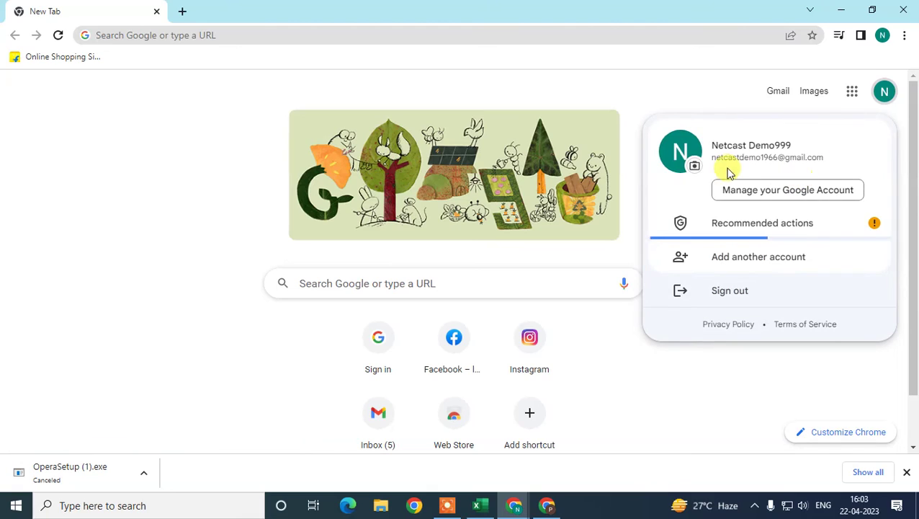
{"action": "left_click", "coordinate": [625, 99]}
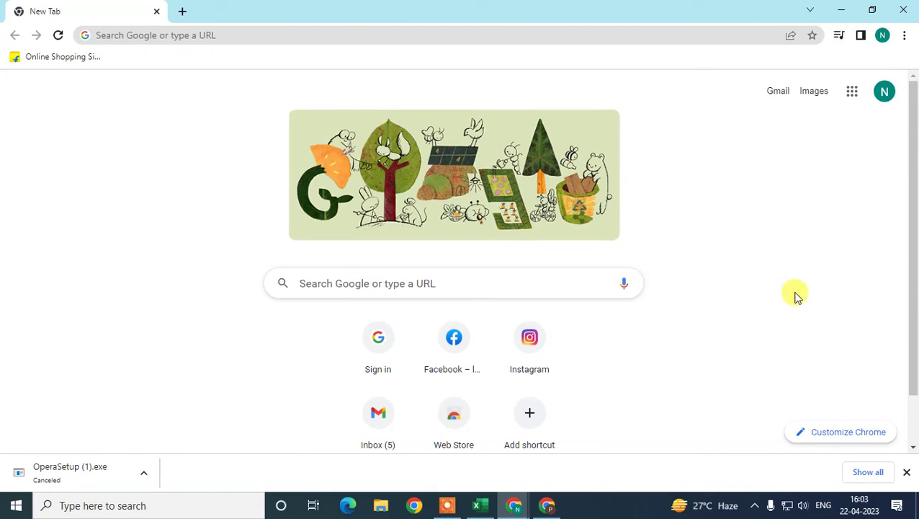
{"action": "left_click", "coordinate": [907, 472]}
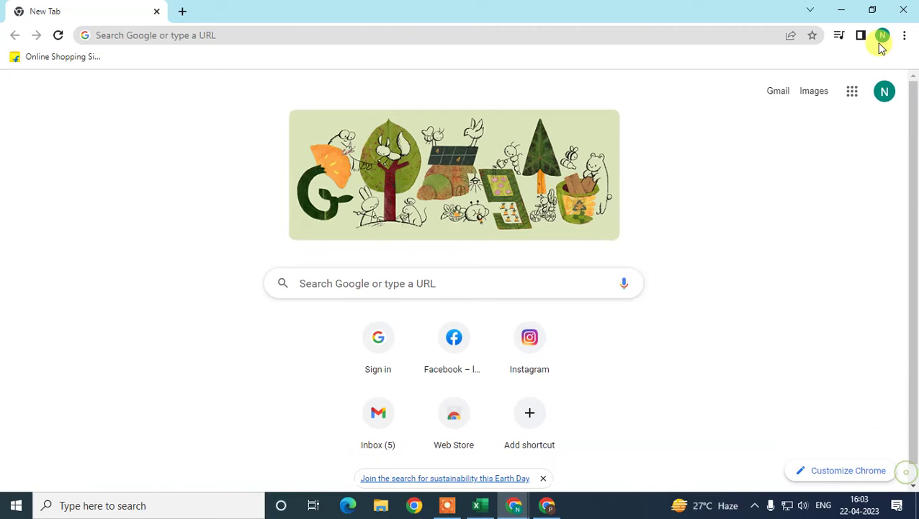
Choose Turn on sync… from the Video Making profile menu
{"action": "left_click", "coordinate": [882, 36]}
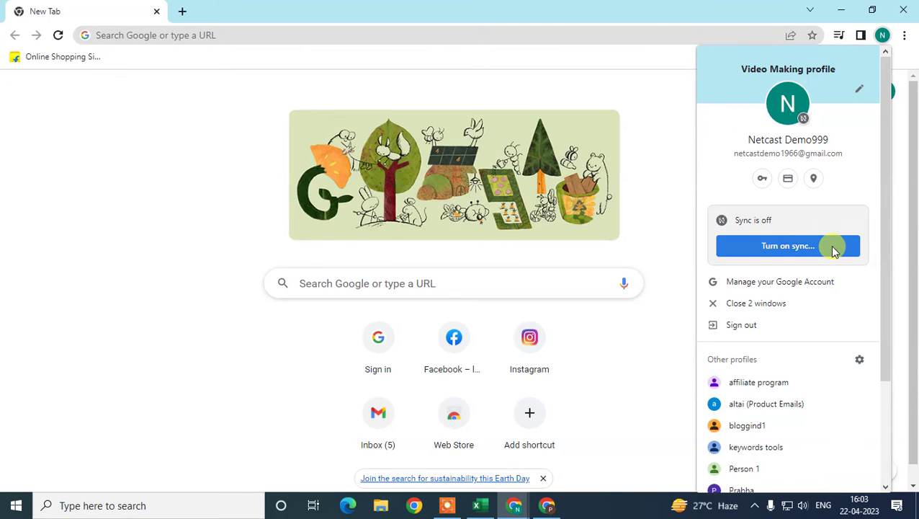
{"action": "left_click", "coordinate": [781, 247]}
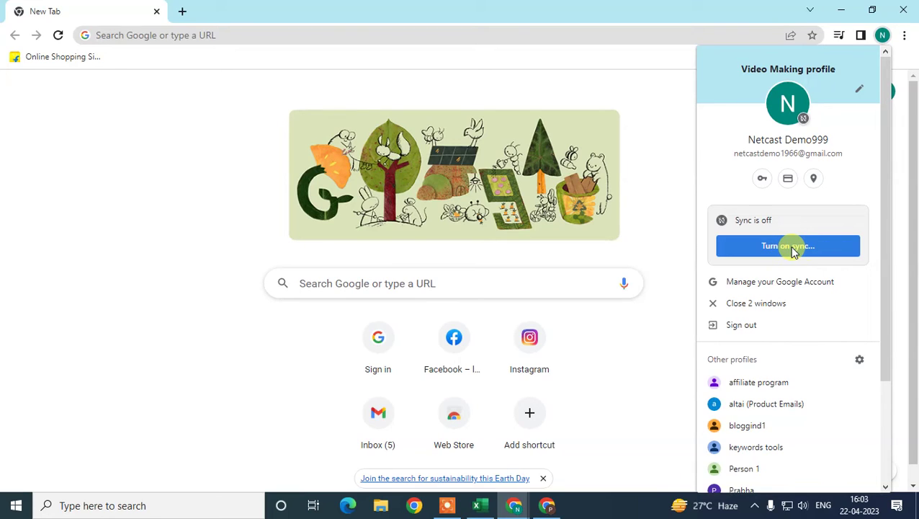
{"action": "left_click", "coordinate": [788, 247]}
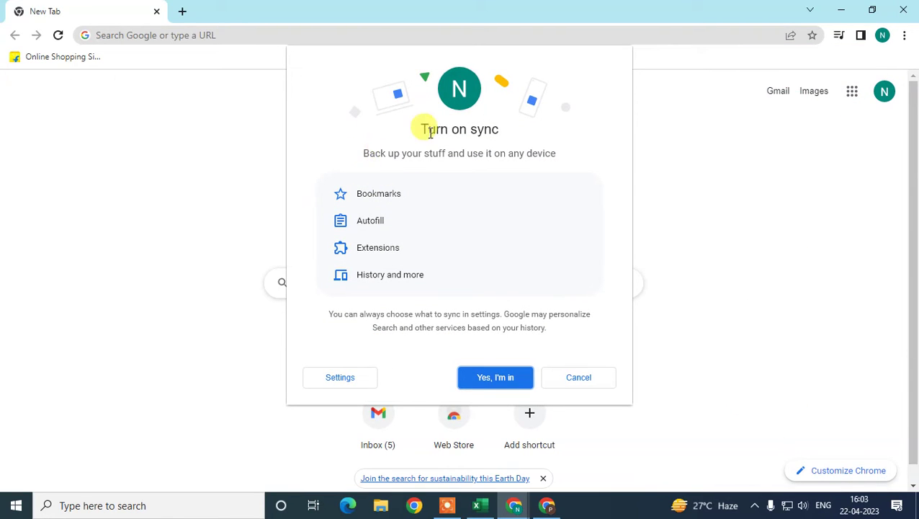
Review the bookmarks, autofill, extensions and history sync list, then accept with Yes, I'm in
{"action": "left_click_drag", "start_coordinate": [351, 196], "coordinate": [368, 209]}
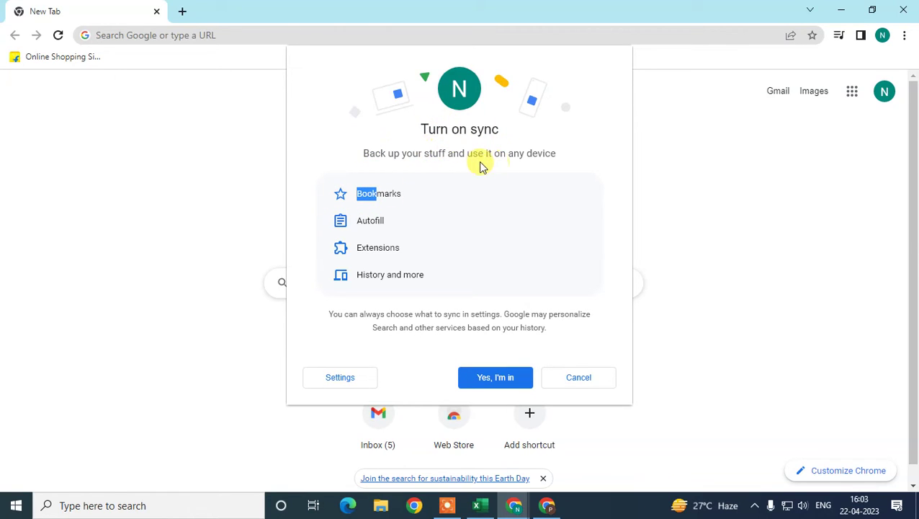
{"action": "left_click_drag", "start_coordinate": [556, 155], "coordinate": [360, 154]}
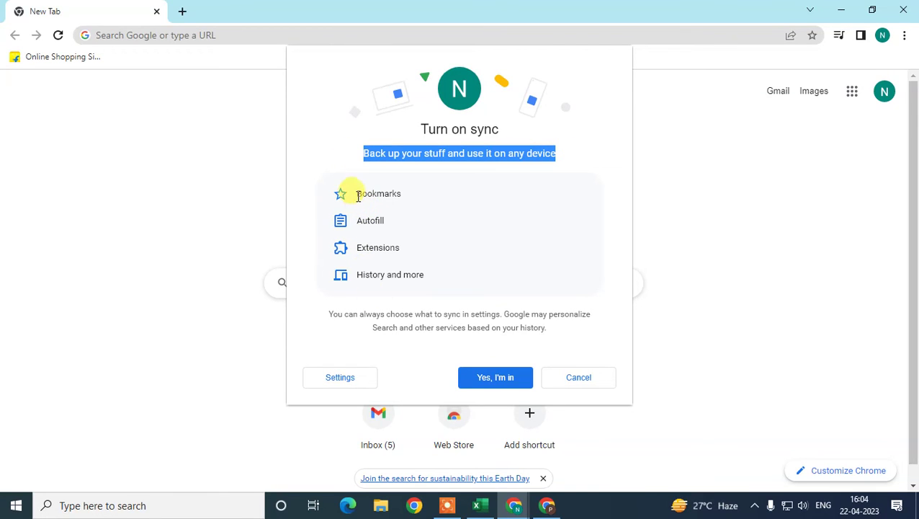
{"action": "left_click_drag", "start_coordinate": [358, 196], "coordinate": [405, 196]}
{"action": "left_click_drag", "start_coordinate": [358, 220], "coordinate": [394, 221]}
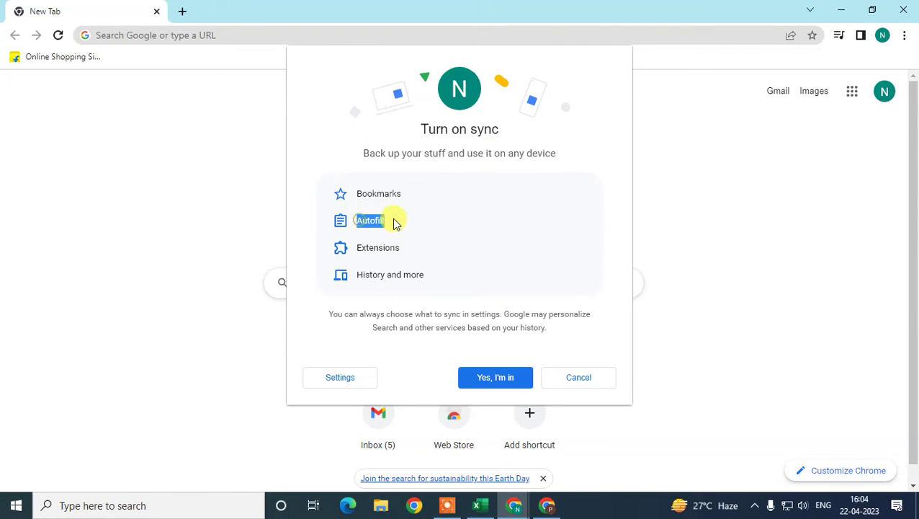
{"action": "left_click_drag", "start_coordinate": [356, 193], "coordinate": [383, 193]}
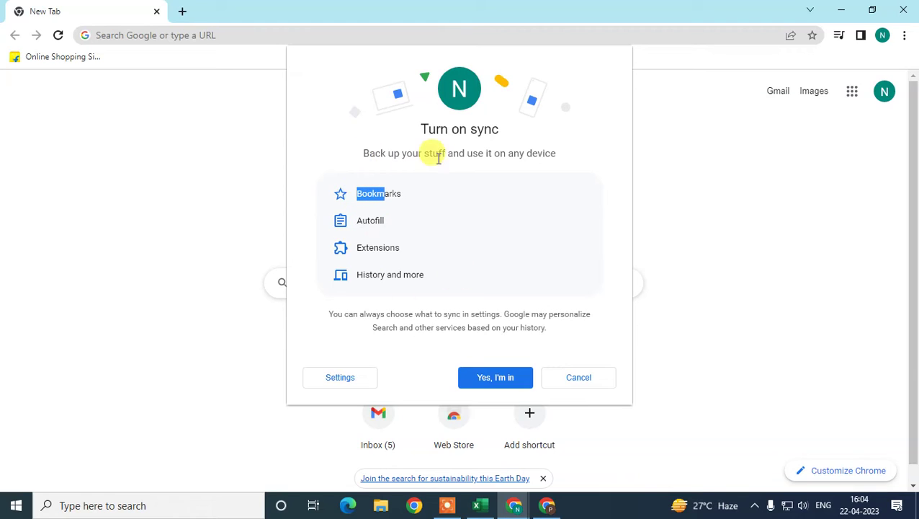
{"action": "left_click_drag", "start_coordinate": [512, 154], "coordinate": [559, 154]}
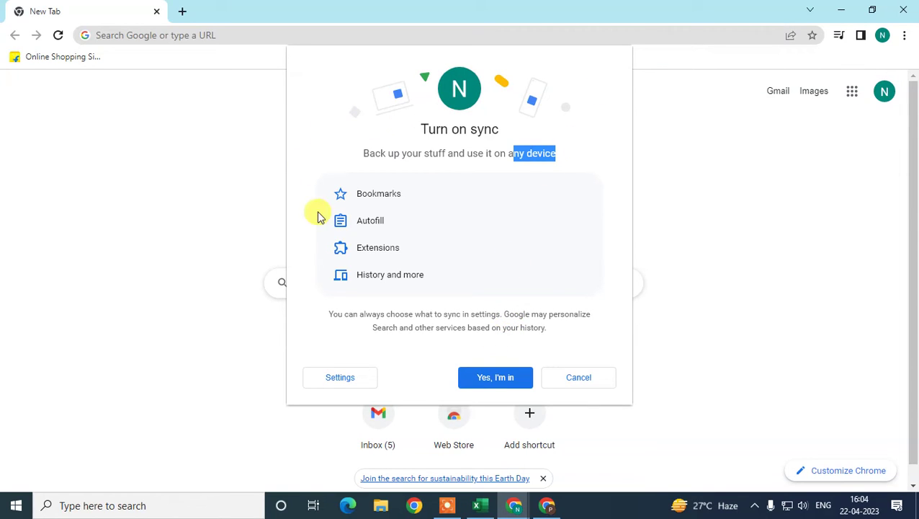
{"action": "left_click", "coordinate": [489, 378]}
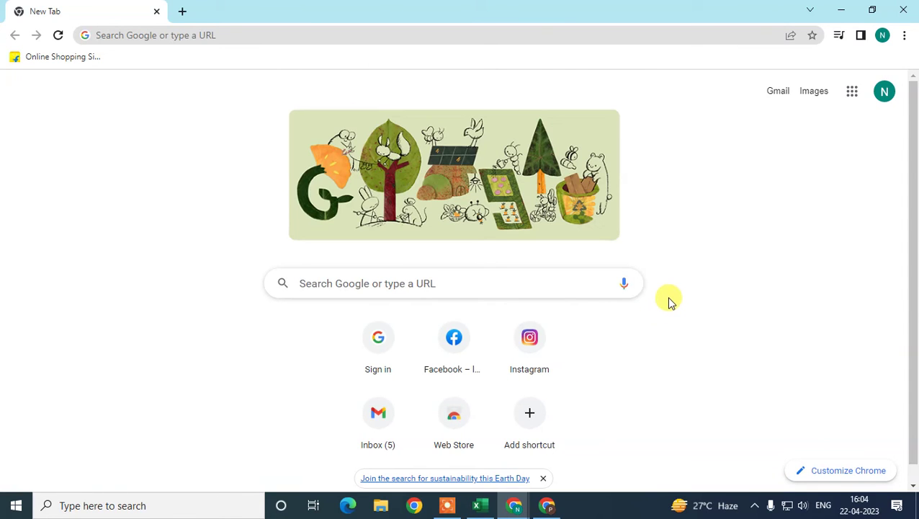
Open Sync and Google services from the profile menu's 'Sync is on' entry
{"action": "left_click", "coordinate": [882, 35]}
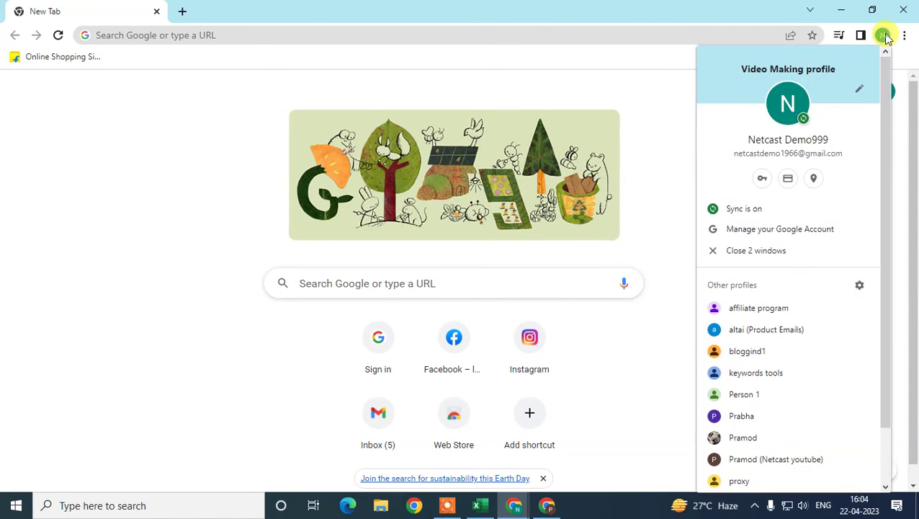
{"action": "left_click", "coordinate": [763, 210]}
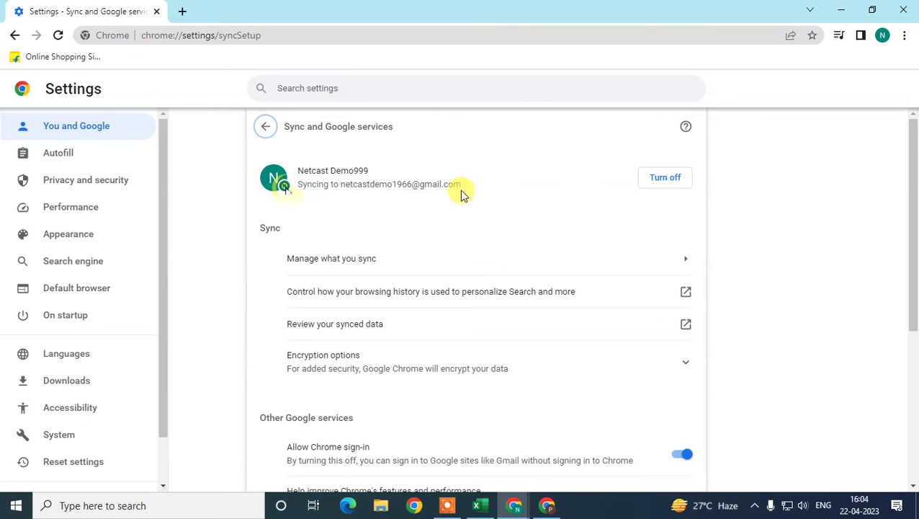
{"action": "left_click", "coordinate": [362, 268]}
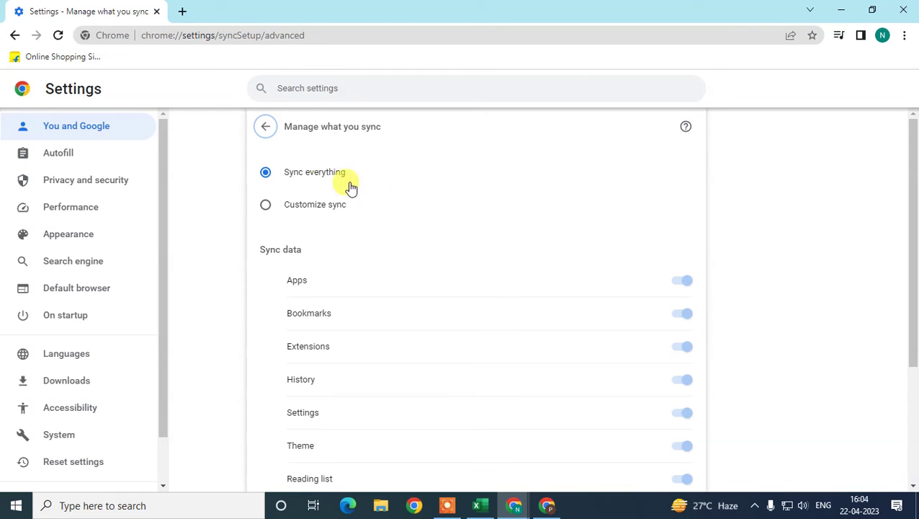
{"action": "left_click_drag", "start_coordinate": [287, 183], "coordinate": [419, 193]}
{"action": "scroll", "coordinate": [320, 279], "scroll_direction": "down", "scroll_amount": 1}
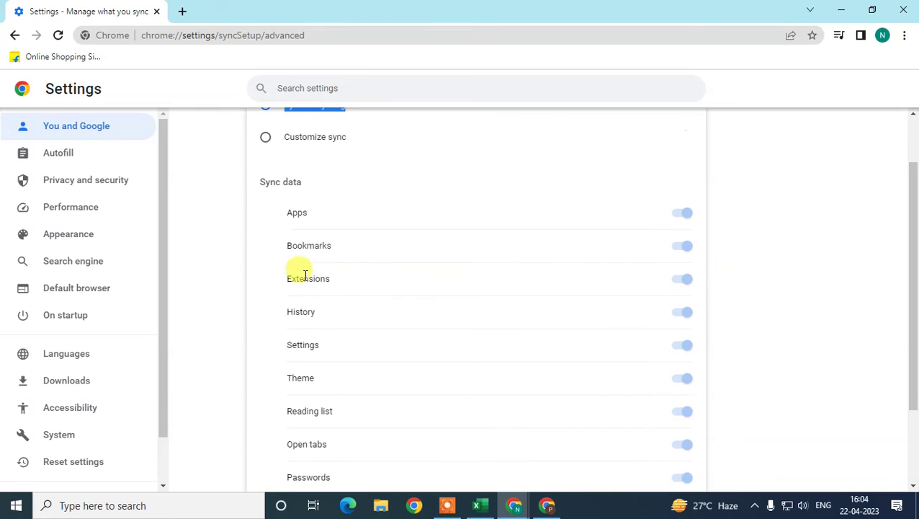
{"action": "scroll", "coordinate": [348, 280], "scroll_direction": "down", "scroll_amount": 1}
{"action": "scroll", "coordinate": [525, 358], "scroll_direction": "down", "scroll_amount": 1}
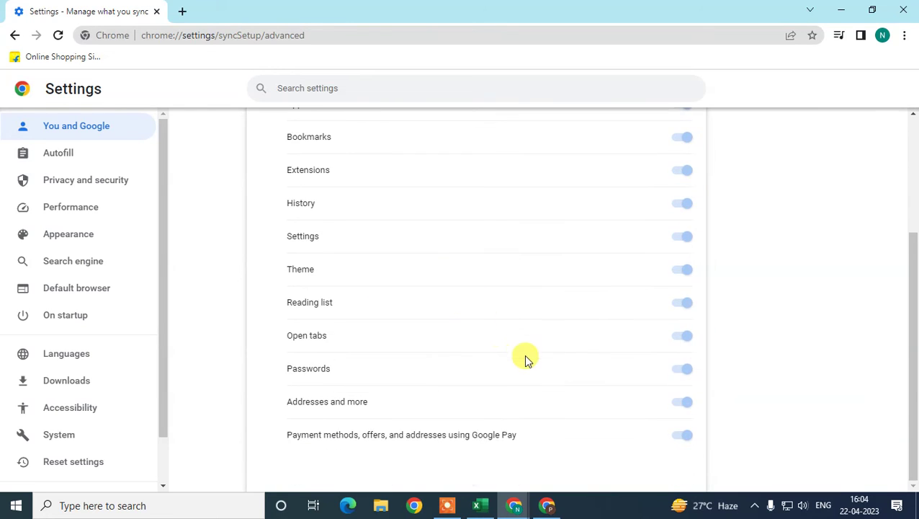
{"action": "scroll", "coordinate": [525, 359], "scroll_direction": "up", "scroll_amount": 3}
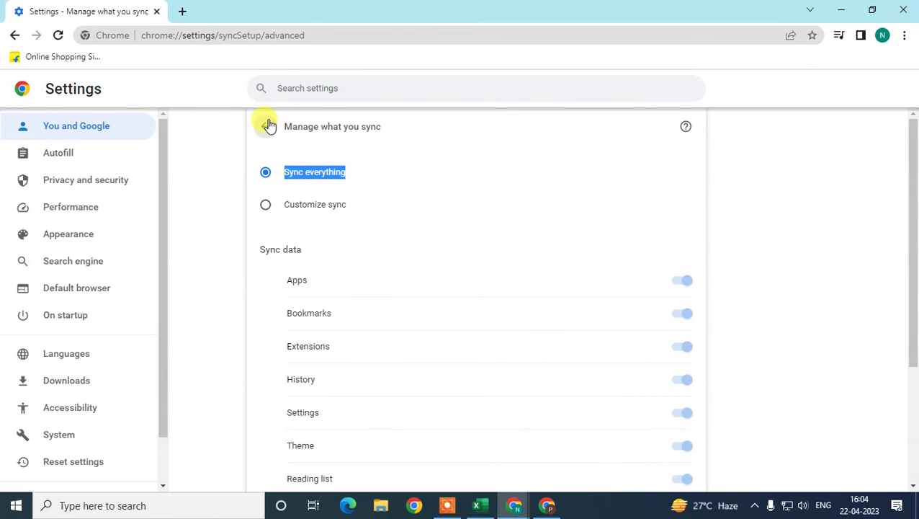
{"action": "left_click", "coordinate": [265, 206]}
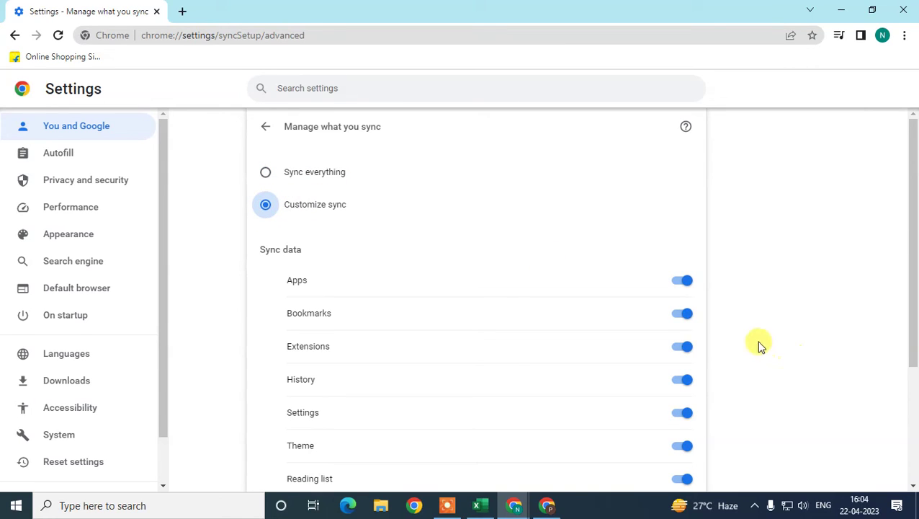
{"action": "left_click", "coordinate": [684, 317]}
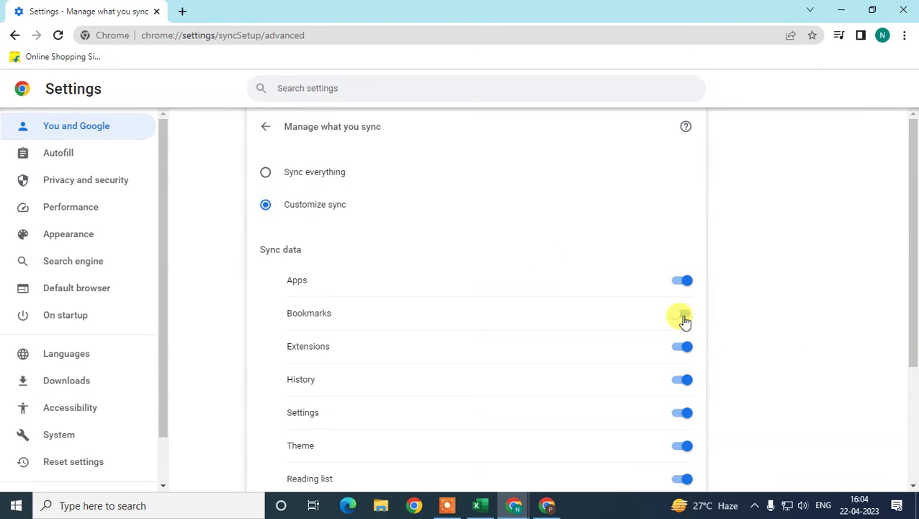
{"action": "scroll", "coordinate": [683, 320], "scroll_direction": "down", "scroll_amount": 1}
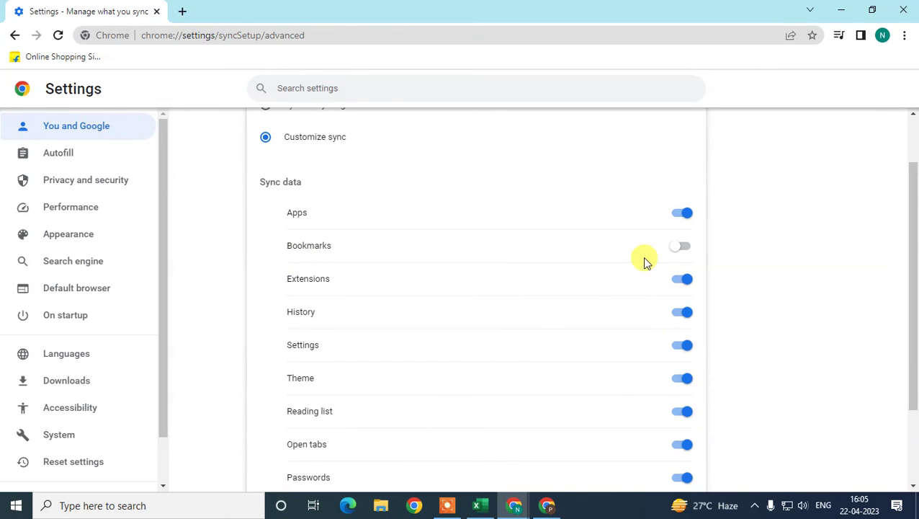
{"action": "left_click", "coordinate": [681, 248]}
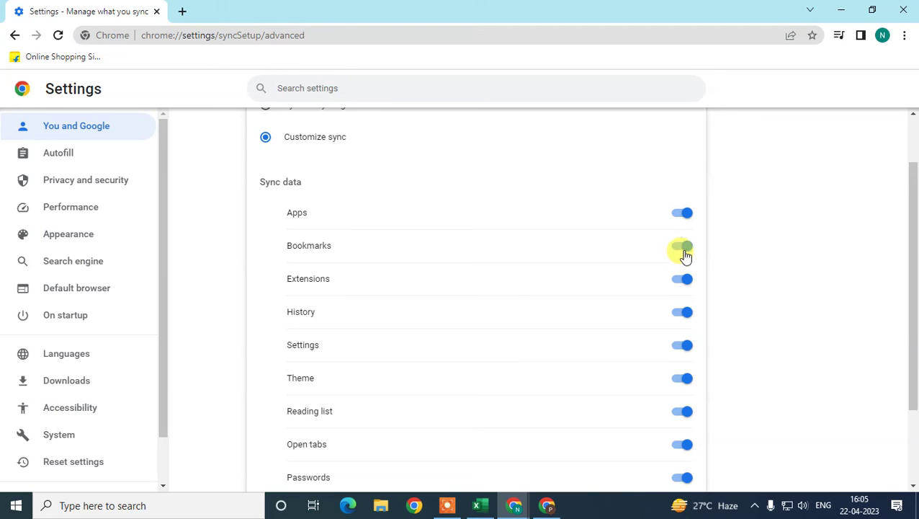
{"action": "scroll", "coordinate": [683, 257], "scroll_direction": "up", "scroll_amount": 1}
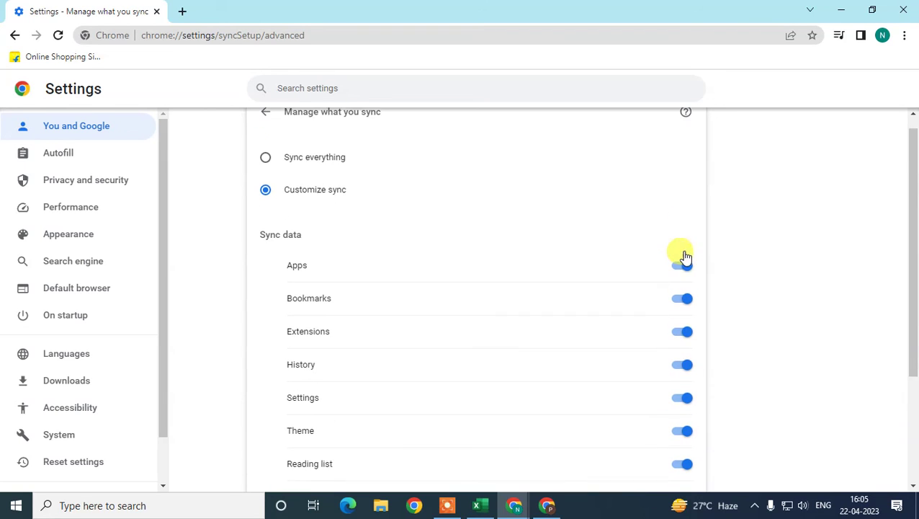
{"action": "left_click", "coordinate": [266, 178]}
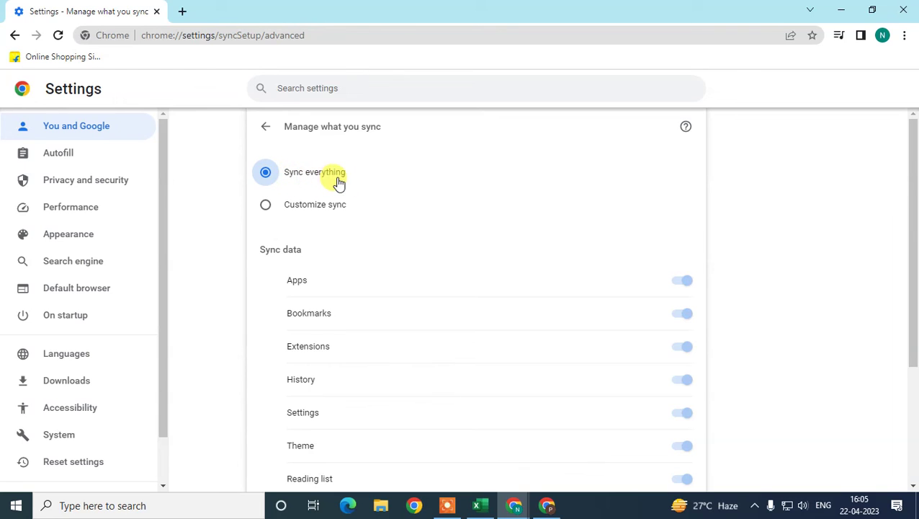
{"action": "left_click", "coordinate": [268, 128]}
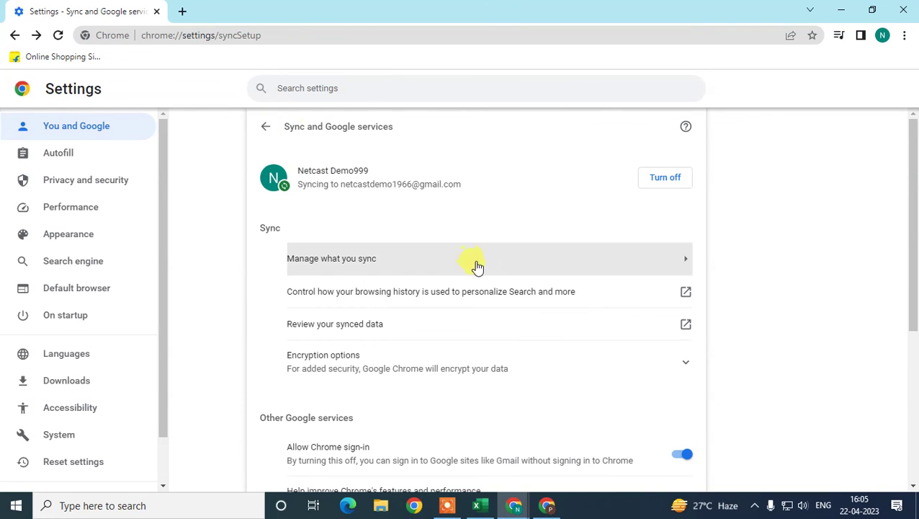
Open 'Review your synced data' and scroll through the synced counts, including 7 bookmarks
{"action": "scroll", "coordinate": [432, 271], "scroll_direction": "down", "scroll_amount": 2}
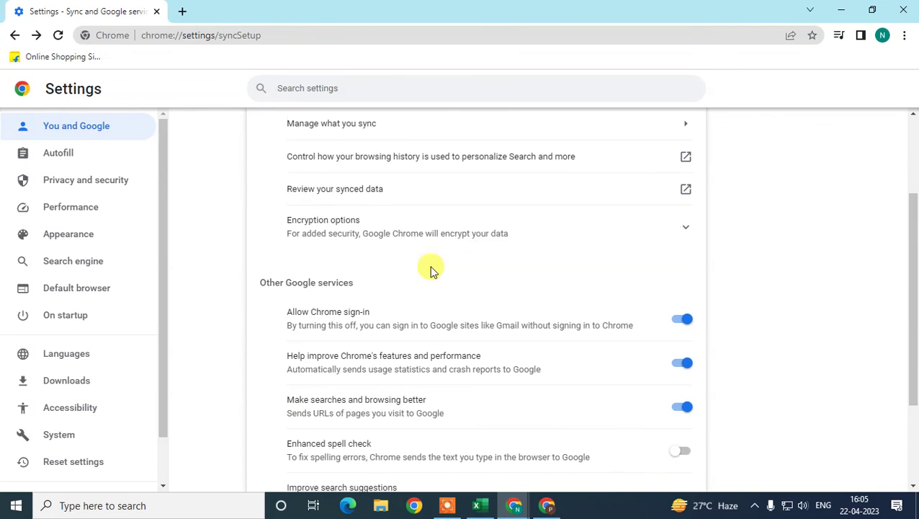
{"action": "left_click", "coordinate": [317, 196]}
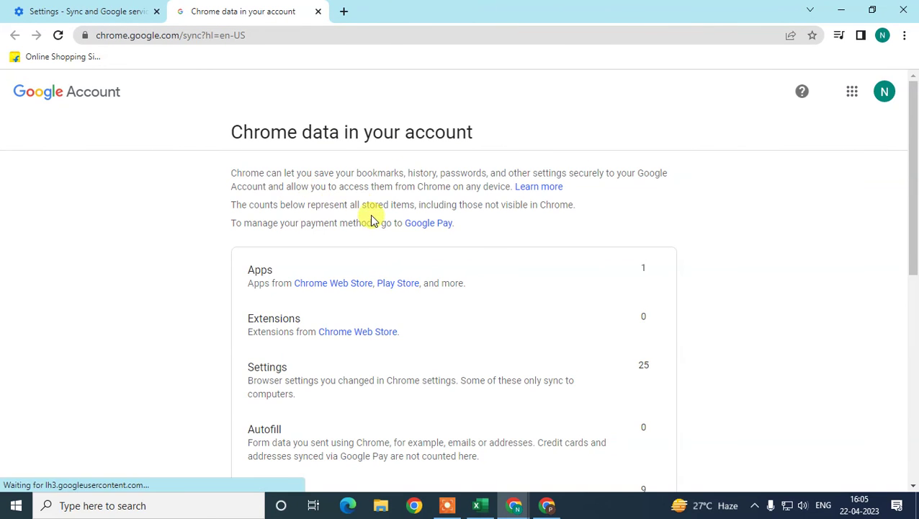
{"action": "scroll", "coordinate": [371, 220], "scroll_direction": "down", "scroll_amount": 1}
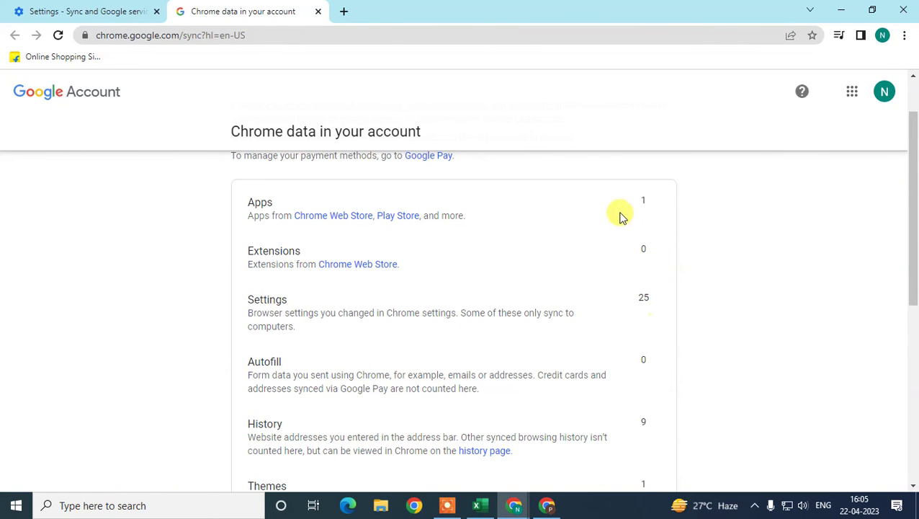
{"action": "scroll", "coordinate": [648, 295], "scroll_direction": "down", "scroll_amount": 1}
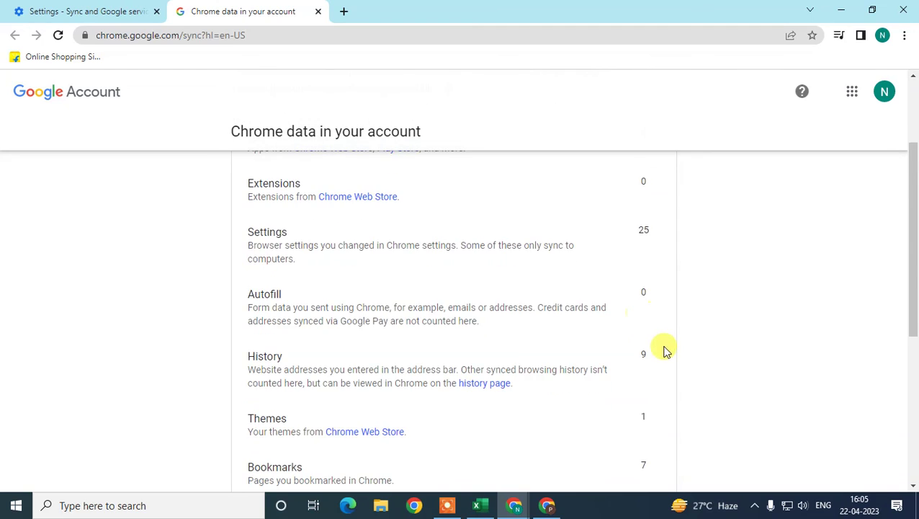
{"action": "scroll", "coordinate": [663, 349], "scroll_direction": "down", "scroll_amount": 1}
{"action": "scroll", "coordinate": [508, 334], "scroll_direction": "down", "scroll_amount": 1}
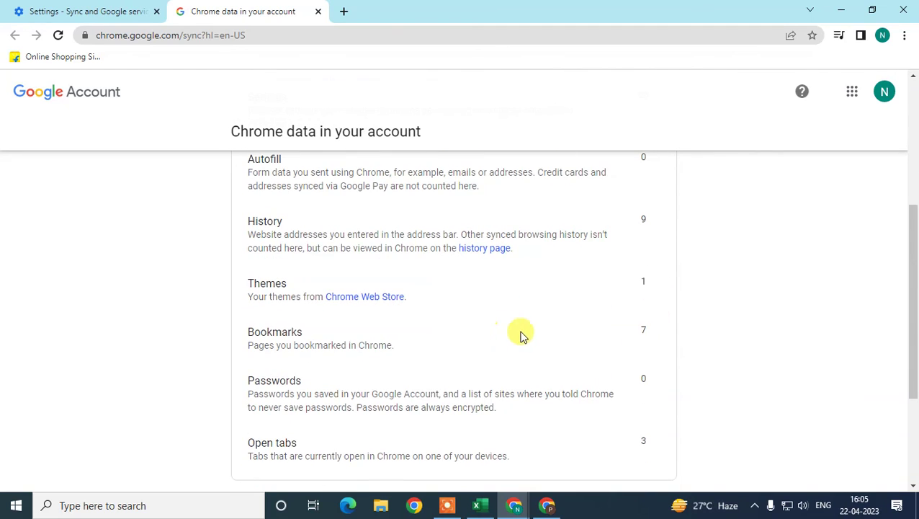
{"action": "scroll", "coordinate": [562, 335], "scroll_direction": "down", "scroll_amount": 1}
{"action": "scroll", "coordinate": [562, 331], "scroll_direction": "down", "scroll_amount": 2}
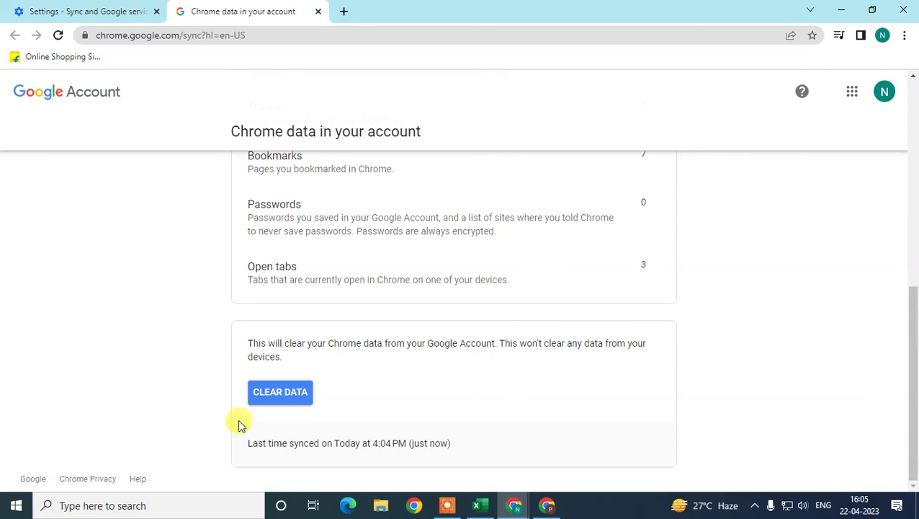
{"action": "scroll", "coordinate": [252, 360], "scroll_direction": "up", "scroll_amount": 5}
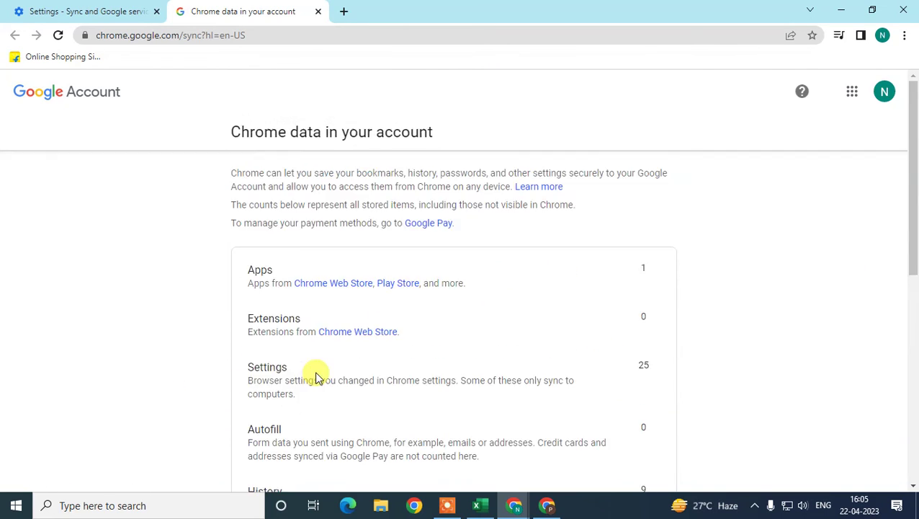
Close the synced-data tab, open a New Tab, and confirm the profile menu shows Sync is on
{"action": "left_click", "coordinate": [318, 11]}
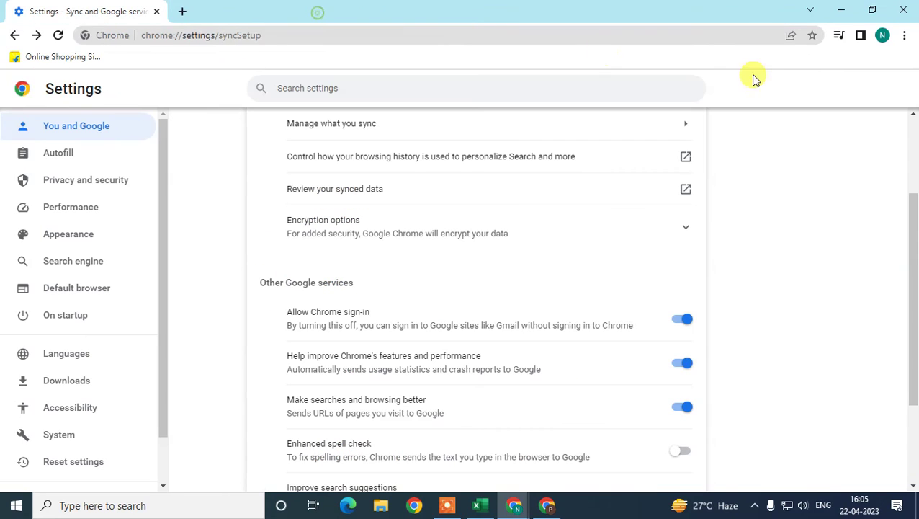
{"action": "left_click", "coordinate": [189, 11]}
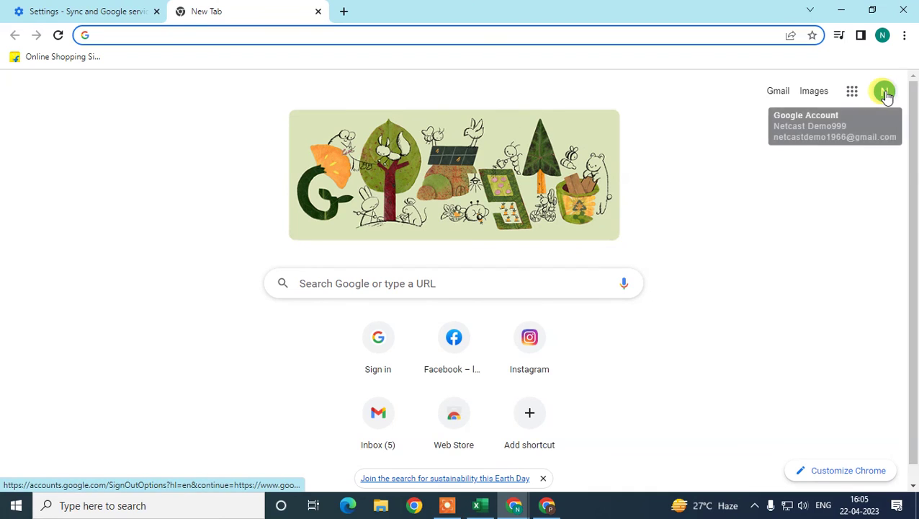
{"action": "left_click", "coordinate": [885, 93]}
{"action": "left_click", "coordinate": [885, 36]}
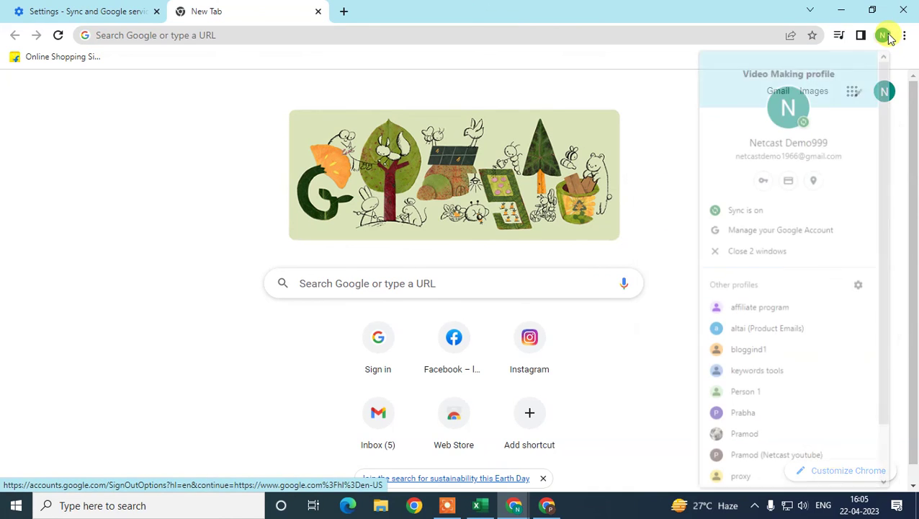
{"action": "left_click", "coordinate": [654, 81]}
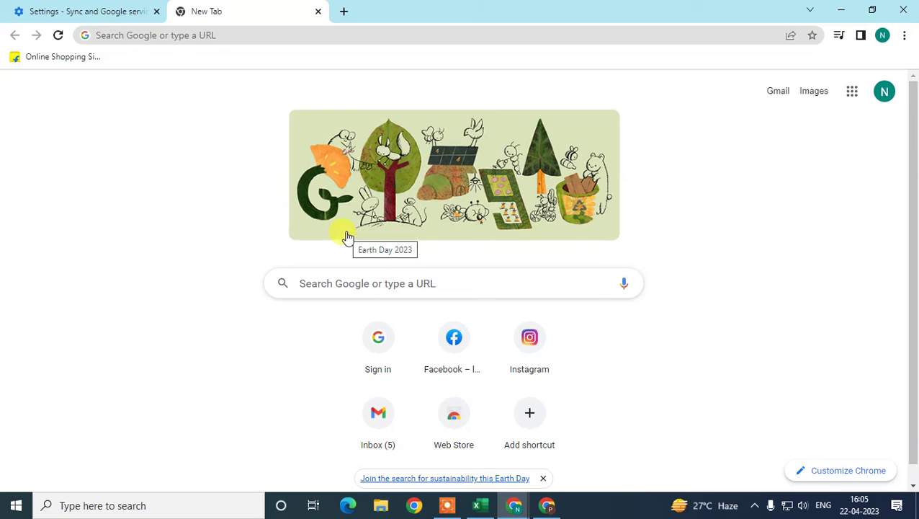